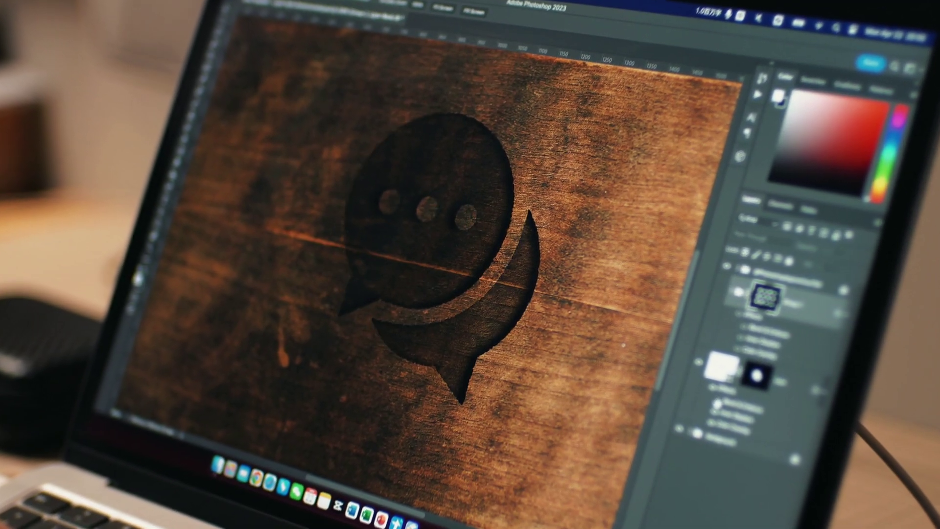
- Zoom in on the lower speech bubble of the preview, then zoom back out to the whole icon
{"action": "left_click_drag", "start_coordinate": [482, 256], "coordinate": [490, 239]}
{"action": "left_click", "coordinate": [490, 238], "text": "alt"}
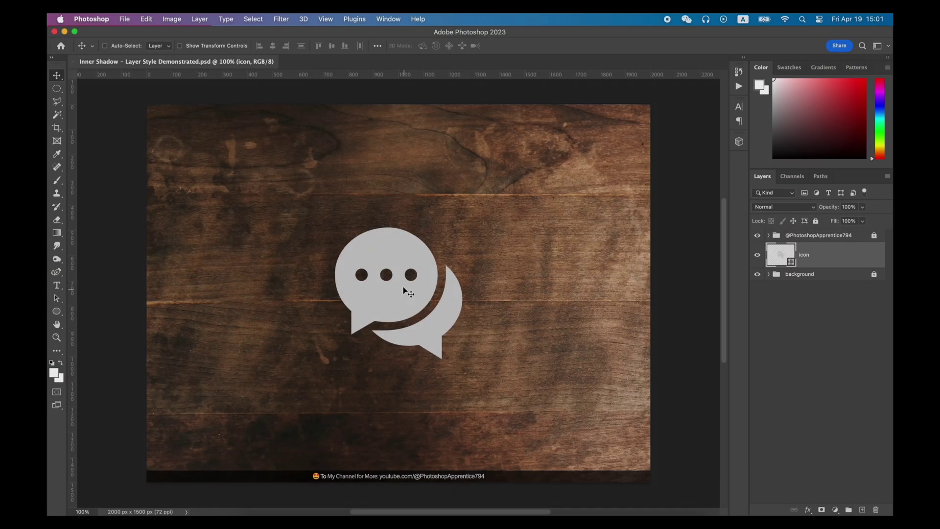
- Toggle the icon layer's visibility, nudge the icon, then undo the move to recentre it
{"action": "left_click", "coordinate": [757, 256]}
{"action": "left_click", "coordinate": [757, 256]}
{"action": "left_click_drag", "start_coordinate": [396, 303], "coordinate": [262, 407]}
{"action": "key", "text": "super+z"}
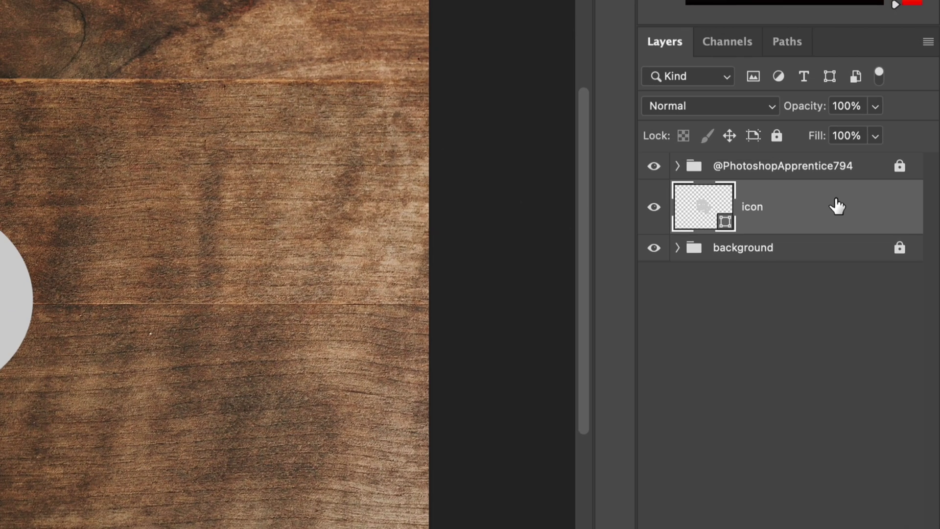
- Add a black inner shadow to the icon at 100% opacity with a 0° angle
{"action": "double_click", "coordinate": [841, 228]}
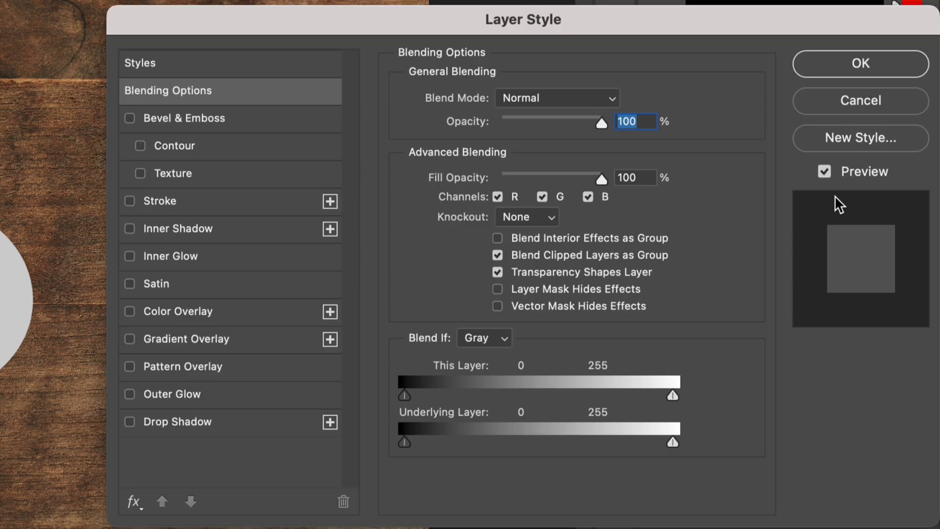
{"action": "left_click", "coordinate": [262, 236]}
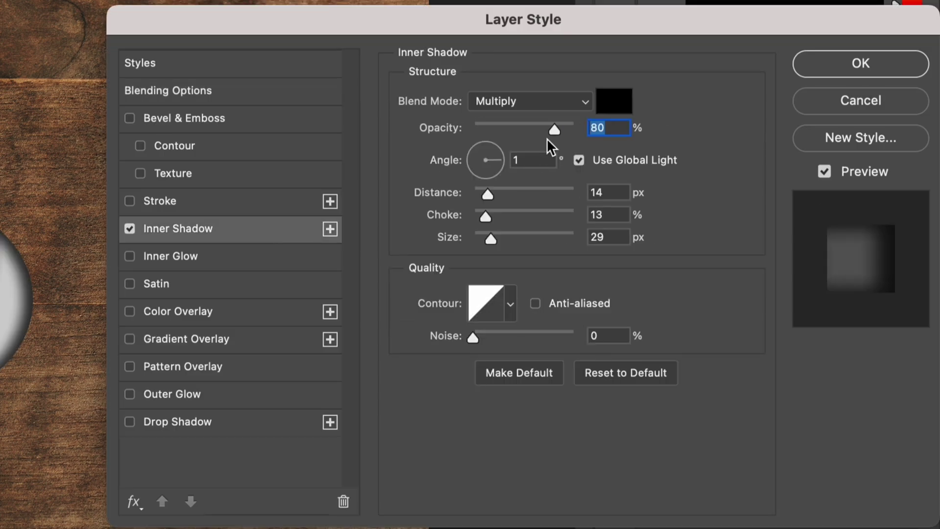
{"action": "left_click_drag", "start_coordinate": [554, 128], "coordinate": [551, 128]}
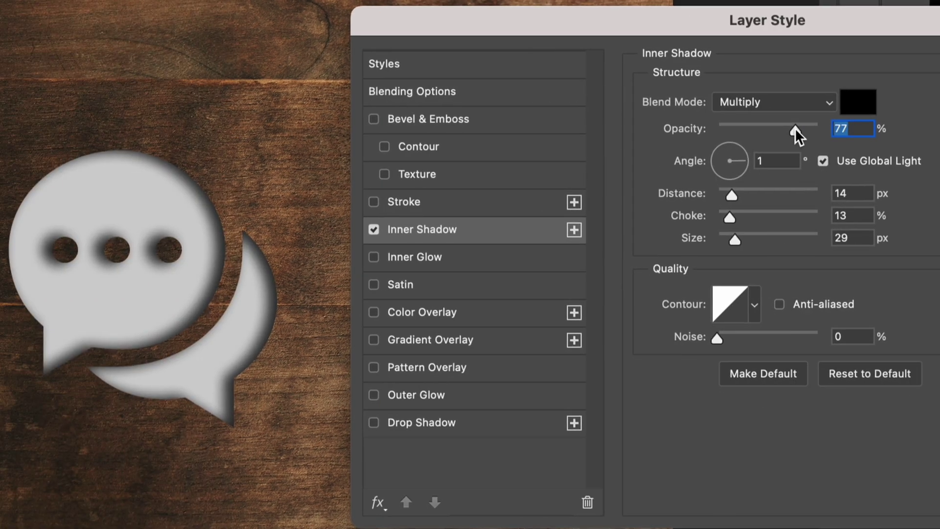
{"action": "left_click", "coordinate": [865, 103]}
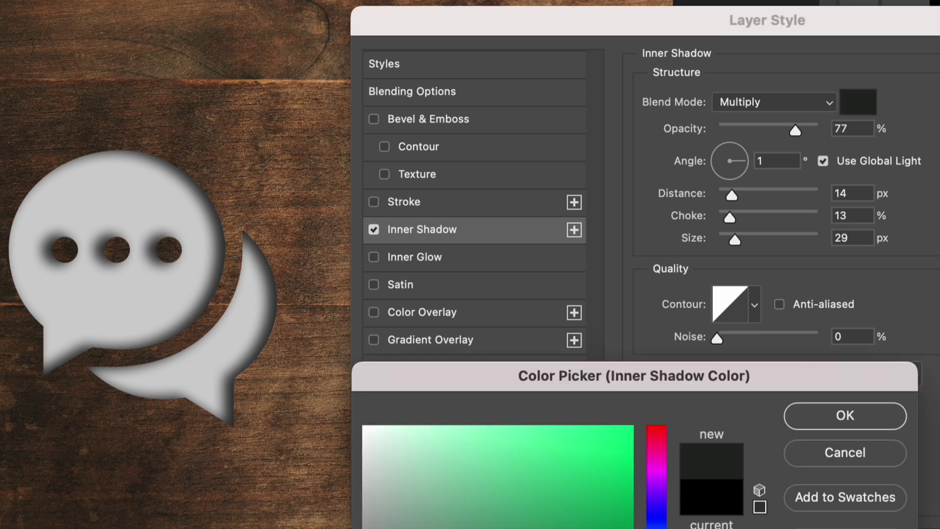
{"action": "left_click", "coordinate": [860, 424]}
{"action": "left_click_drag", "start_coordinate": [795, 130], "coordinate": [791, 156]}
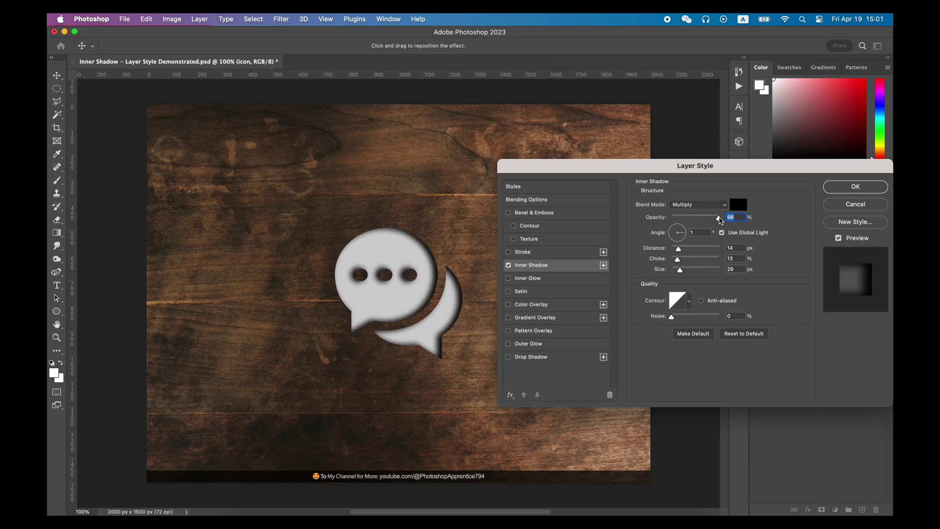
{"action": "left_click_drag", "start_coordinate": [675, 231], "coordinate": [662, 218]}
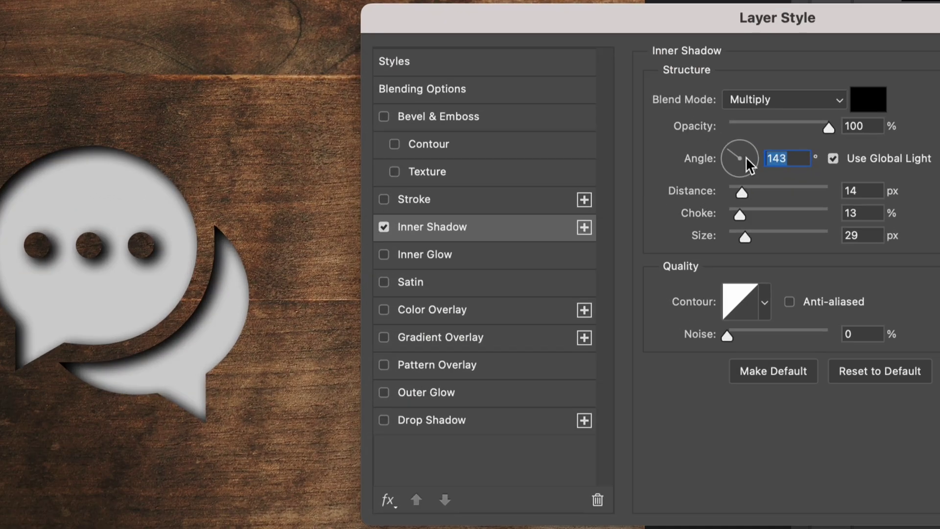
{"action": "type", "text": "0"}
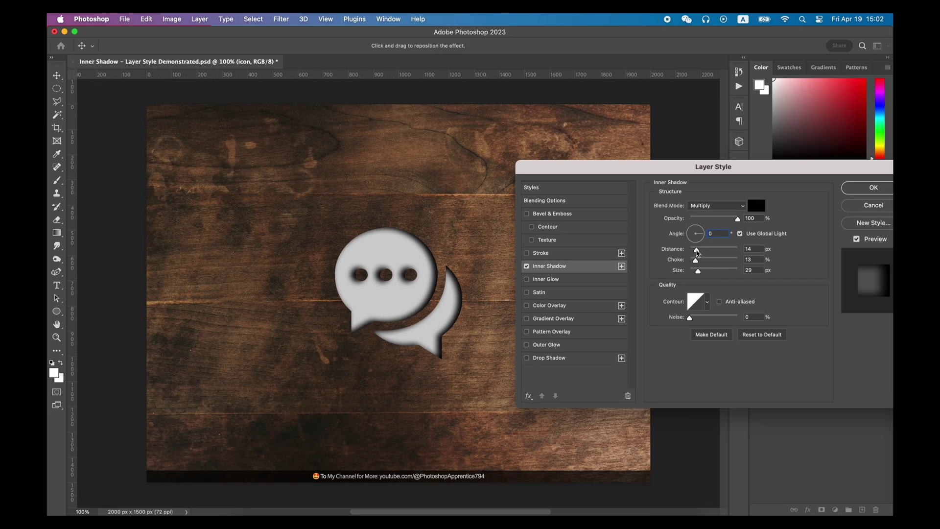
- Set the inner shadow distance to 17 px, choke to 0% and size to 21 px
{"action": "mouse_move", "coordinate": [698, 252]}
{"action": "left_mouse_down"}
{"action": "mouse_move", "coordinate": [709, 253]}
{"action": "mouse_move", "coordinate": [699, 252]}
{"action": "left_mouse_up"}
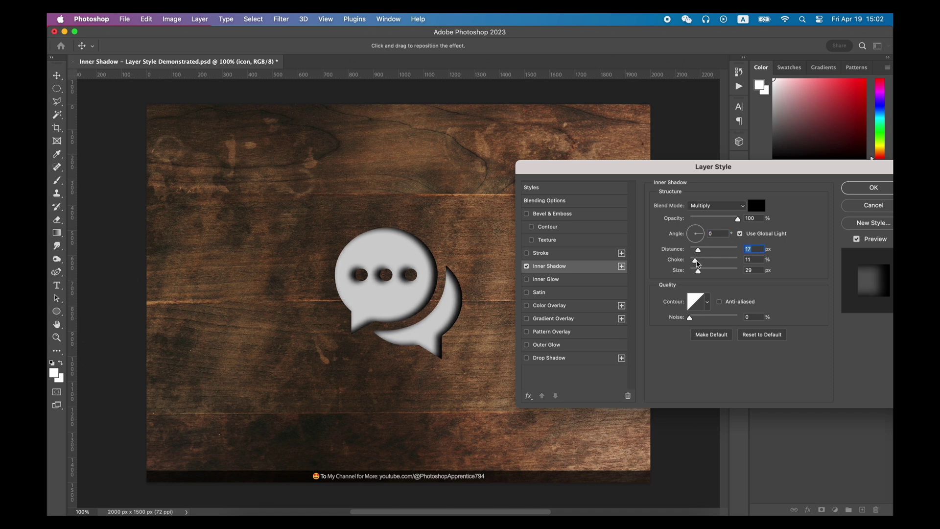
{"action": "mouse_move", "coordinate": [698, 265]}
{"action": "left_mouse_down"}
{"action": "mouse_move", "coordinate": [707, 264]}
{"action": "mouse_move", "coordinate": [690, 265]}
{"action": "left_mouse_up"}
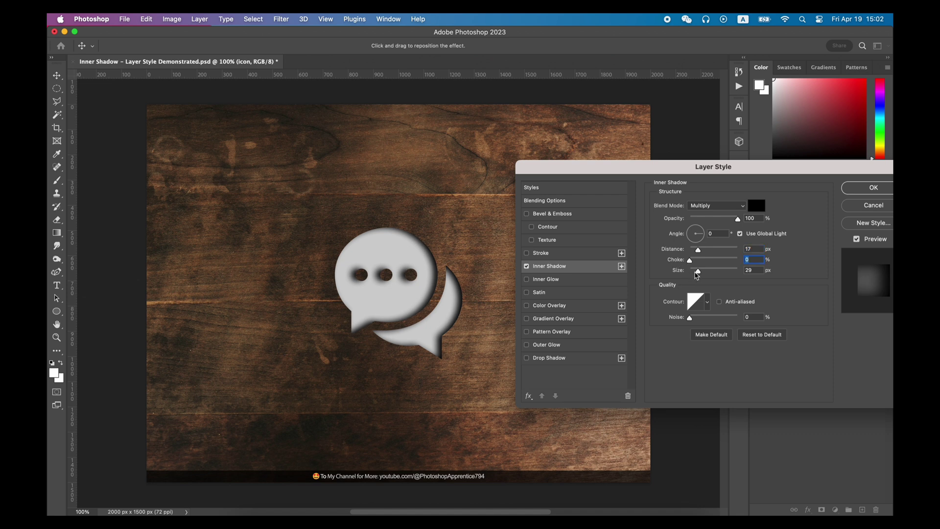
{"action": "left_click_drag", "start_coordinate": [700, 273], "coordinate": [698, 275]}
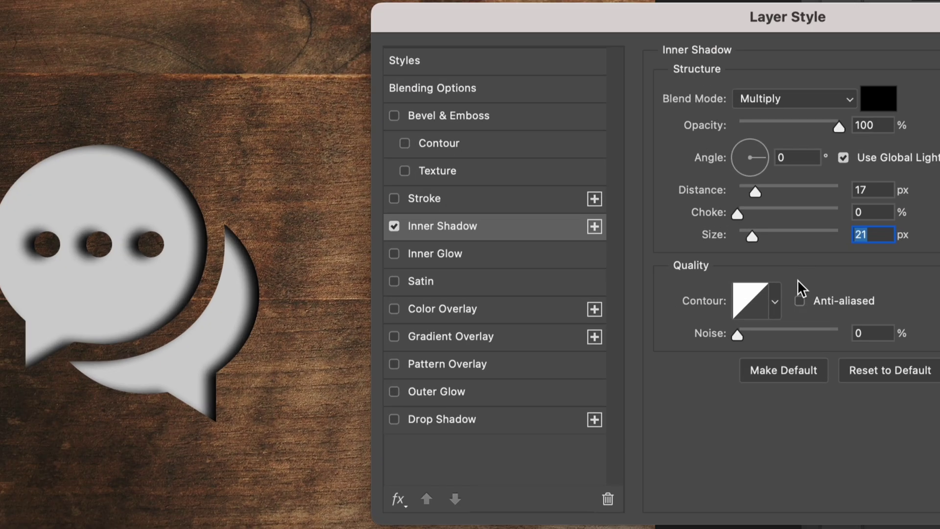
- Preview several shadow contours, settle on Linear, and set the noise to 0%
{"action": "left_click", "coordinate": [708, 302]}
{"action": "left_click", "coordinate": [664, 326]}
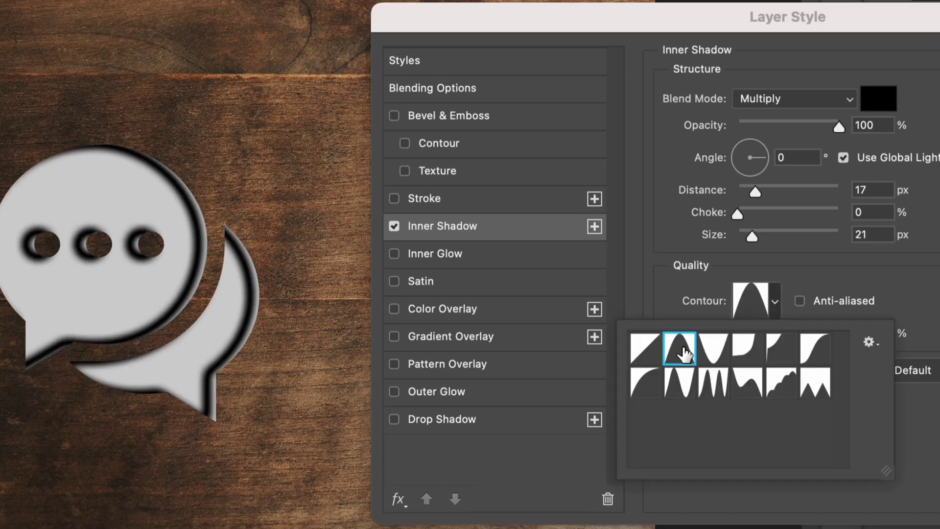
{"action": "left_click", "coordinate": [680, 325]}
{"action": "left_click", "coordinate": [746, 348]}
{"action": "left_click", "coordinate": [781, 349]}
{"action": "left_click", "coordinate": [815, 349]}
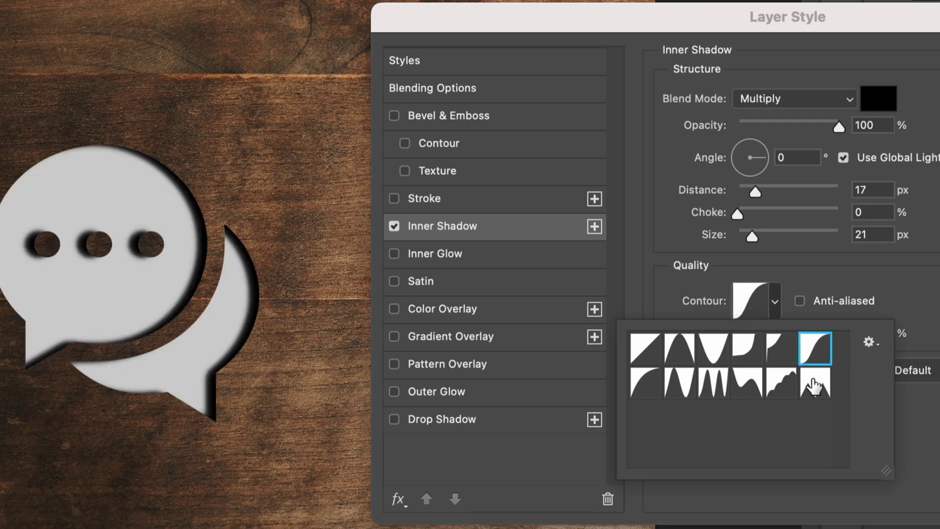
{"action": "left_click", "coordinate": [813, 383]}
{"action": "left_click", "coordinate": [658, 357]}
{"action": "key", "text": "Return"}
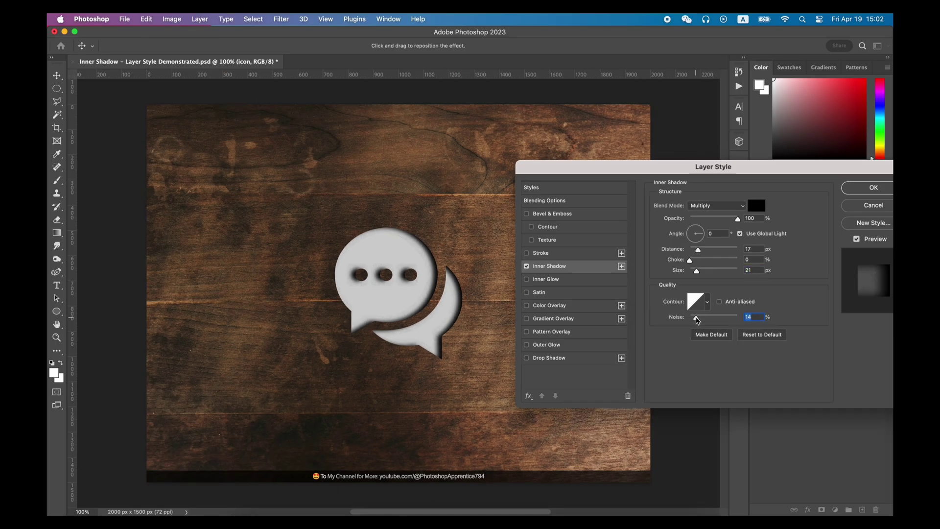
{"action": "mouse_move", "coordinate": [698, 320]}
{"action": "left_mouse_down"}
{"action": "mouse_move", "coordinate": [713, 319]}
{"action": "mouse_move", "coordinate": [690, 318]}
{"action": "left_mouse_up"}
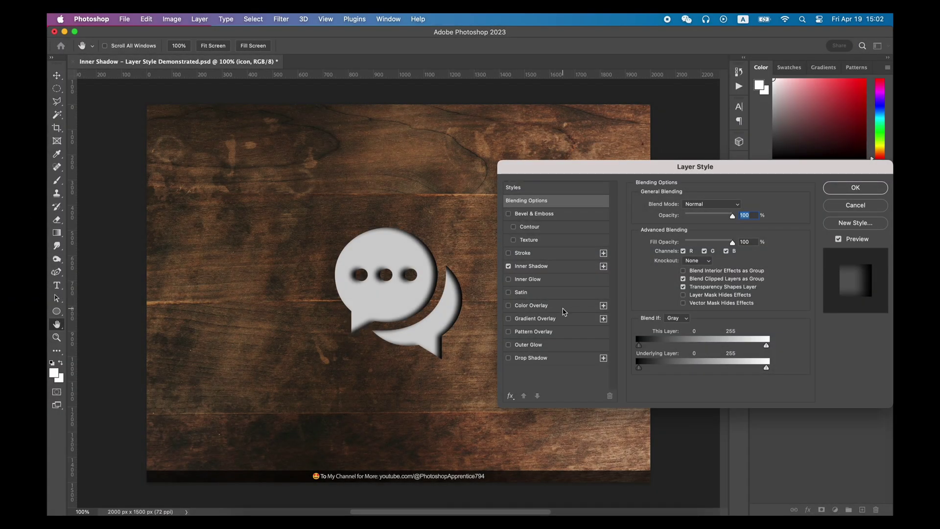
- Drop the icon's fill opacity to 0% so only the inner shadow shows
{"action": "left_click", "coordinate": [564, 310]}
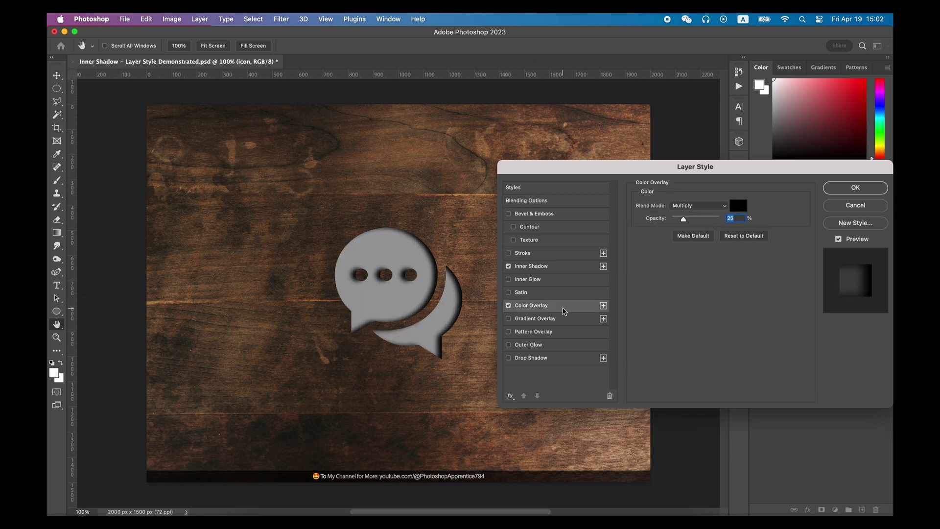
{"action": "left_click", "coordinate": [508, 306]}
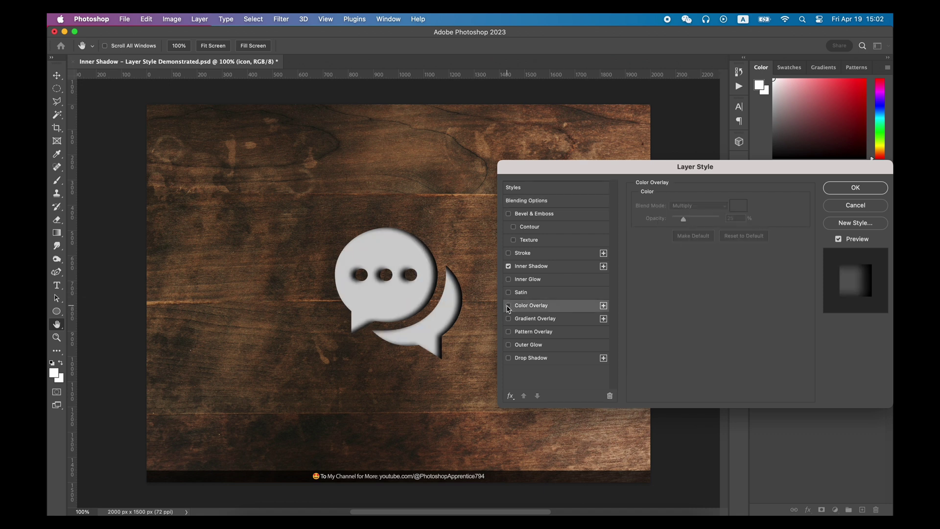
{"action": "left_click", "coordinate": [554, 201]}
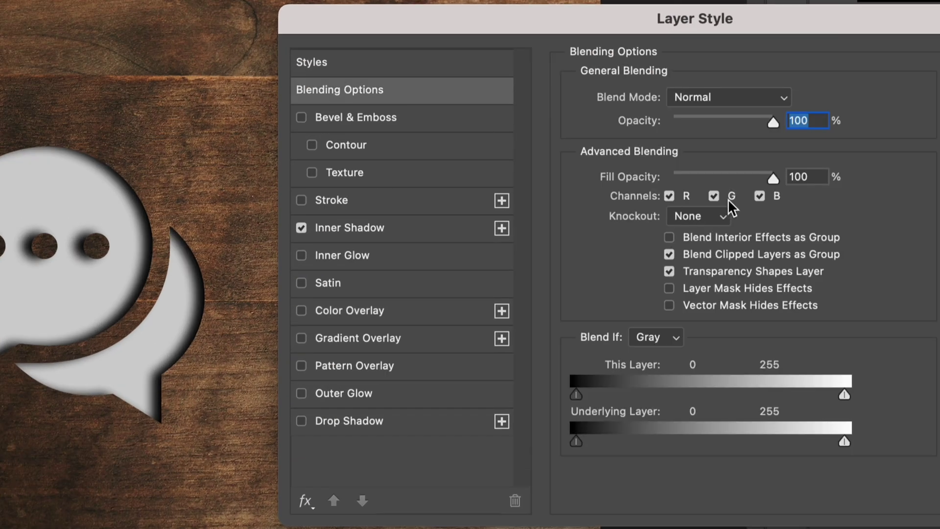
{"action": "left_click_drag", "start_coordinate": [772, 177], "coordinate": [625, 176]}
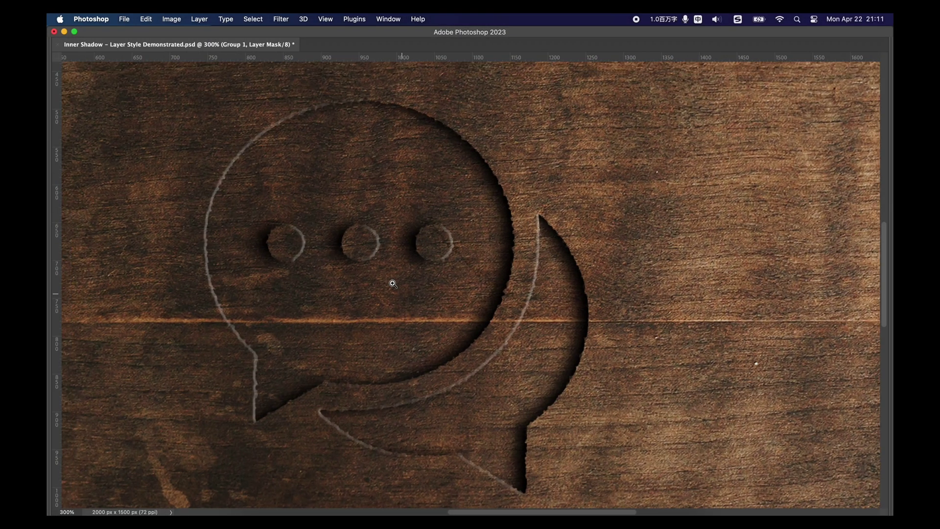
- Zoom in and pan around the carved icon, then bring back the hidden panels
{"action": "left_click", "coordinate": [391, 280]}
{"action": "scroll", "coordinate": [392, 282], "scroll_direction": "down", "scroll_amount": 2}
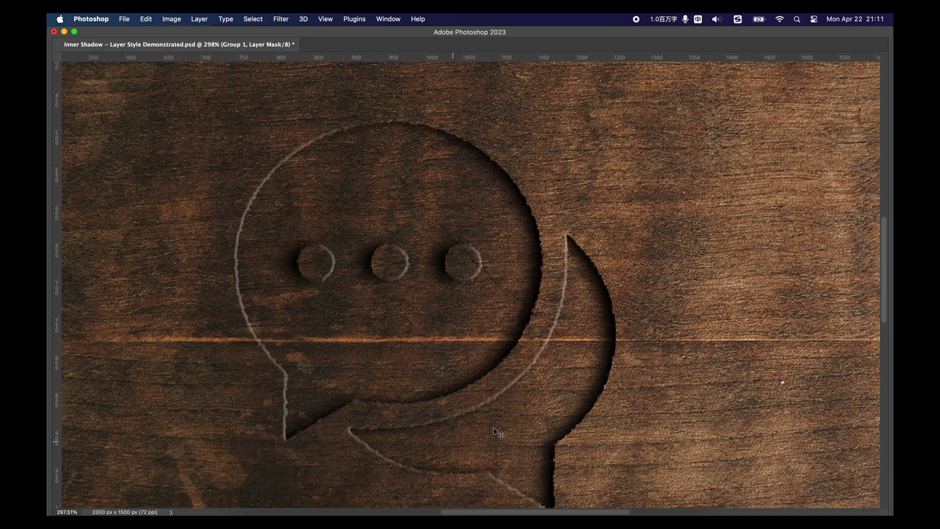
{"action": "scroll", "coordinate": [495, 431], "scroll_direction": "left", "scroll_amount": 4}
{"action": "scroll", "coordinate": [472, 296], "scroll_direction": "up", "scroll_amount": 4}
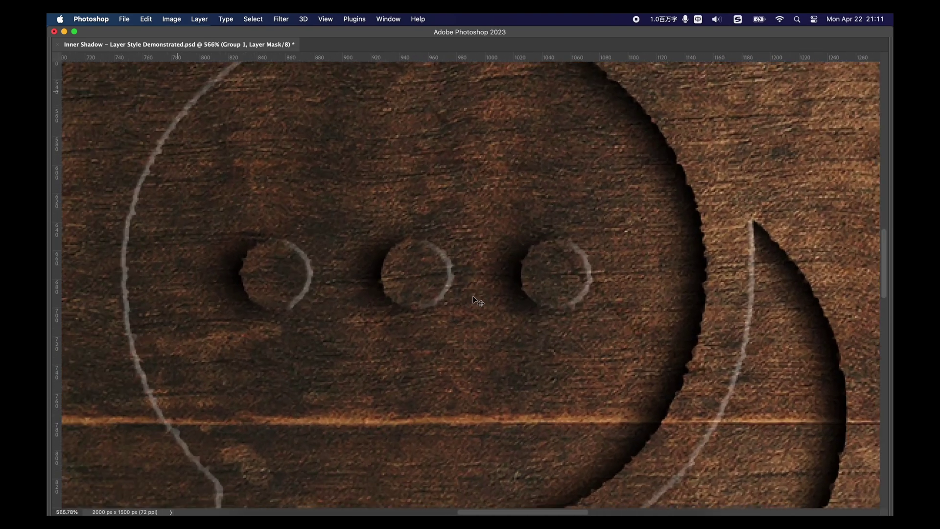
{"action": "scroll", "coordinate": [474, 298], "scroll_direction": "down", "scroll_amount": 3}
{"action": "scroll", "coordinate": [474, 300], "scroll_direction": "down", "scroll_amount": 3}
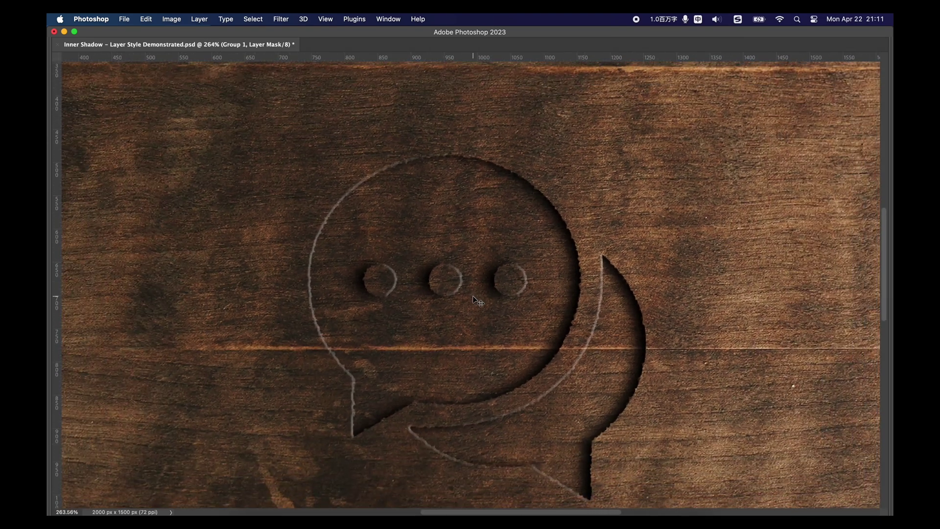
{"action": "key", "text": "Tab"}
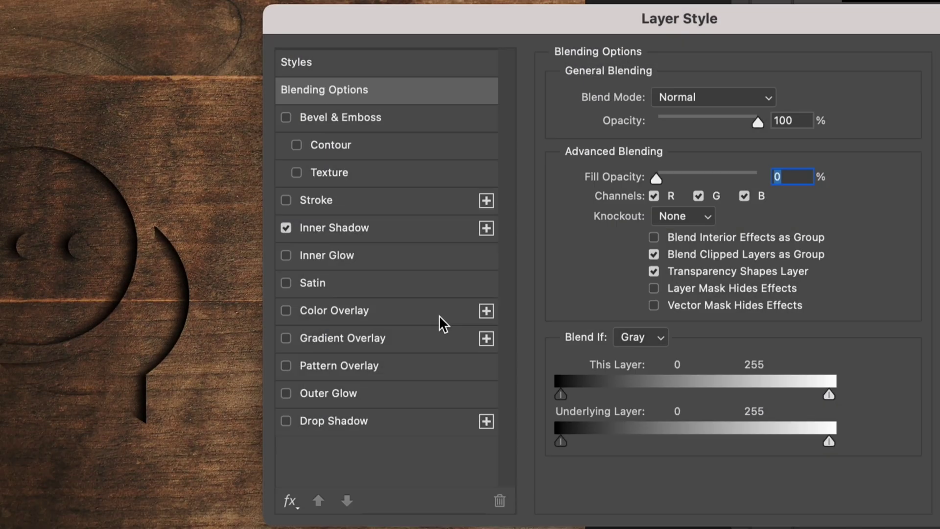
- Add a black Color Overlay in Darker Color mode at about 30% opacity
{"action": "left_click", "coordinate": [513, 302]}
{"action": "left_click", "coordinate": [730, 192]}
{"action": "left_click", "coordinate": [801, 410]}
{"action": "left_click_drag", "start_coordinate": [655, 128], "coordinate": [666, 126]}
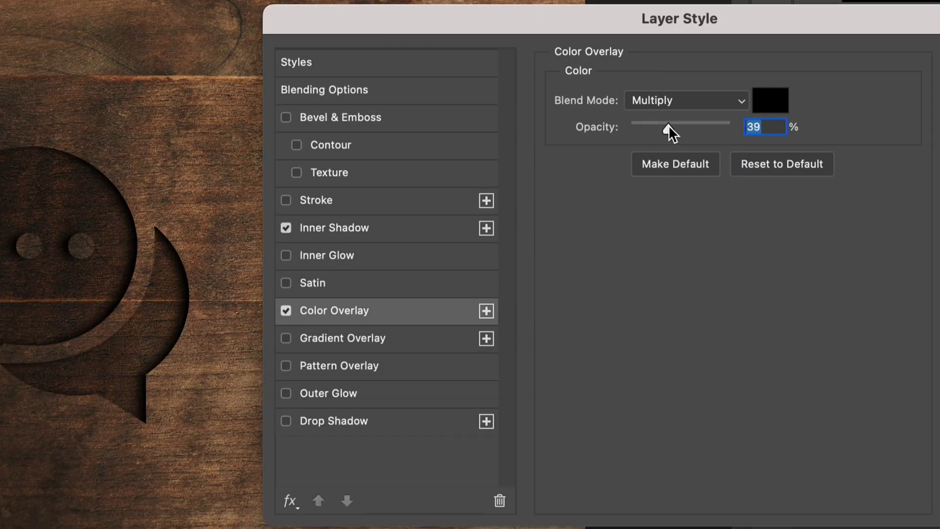
{"action": "left_click", "coordinate": [668, 102]}
{"action": "left_click", "coordinate": [653, 124]}
{"action": "left_click", "coordinate": [652, 100]}
{"action": "left_click", "coordinate": [651, 107]}
{"action": "left_click", "coordinate": [650, 107]}
{"action": "left_click", "coordinate": [650, 118]}
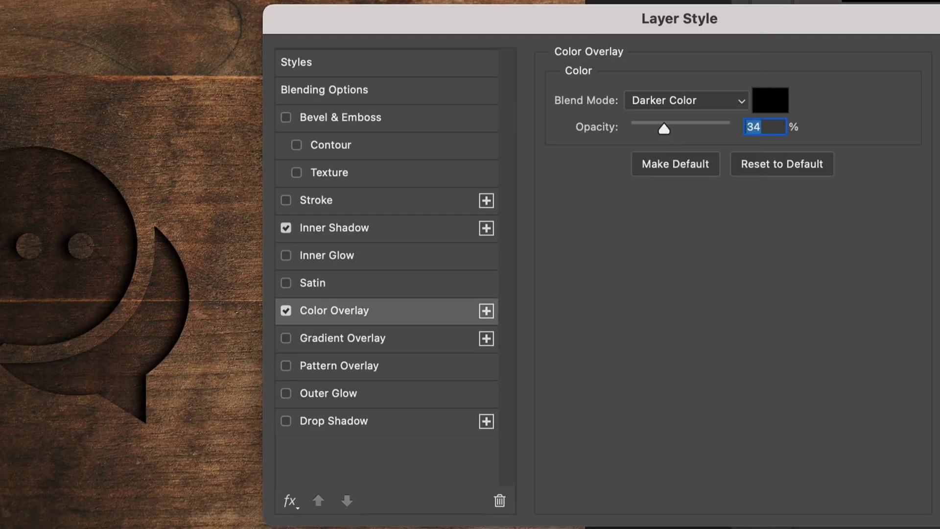
{"action": "left_click_drag", "start_coordinate": [670, 124], "coordinate": [662, 148]}
- Add an Outer Bevel with 553% depth, 5 px size and about 84% shadow opacity
{"action": "left_click", "coordinate": [335, 227]}
{"action": "left_click", "coordinate": [396, 125]}
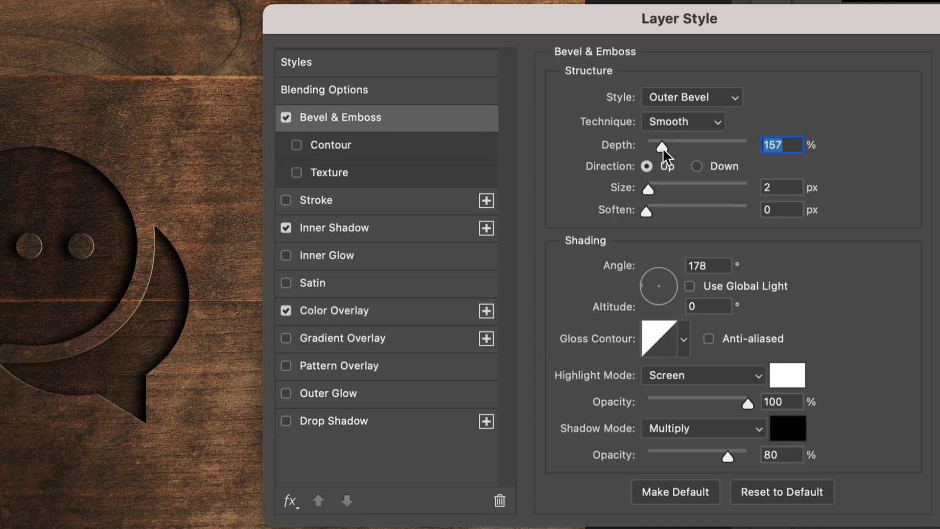
{"action": "left_click_drag", "start_coordinate": [739, 400], "coordinate": [675, 400]}
{"action": "left_click_drag", "start_coordinate": [648, 189], "coordinate": [654, 186]}
{"action": "left_click", "coordinate": [681, 97]}
{"action": "left_click", "coordinate": [681, 122]}
{"action": "left_click", "coordinate": [676, 97]}
{"action": "left_click", "coordinate": [681, 69]}
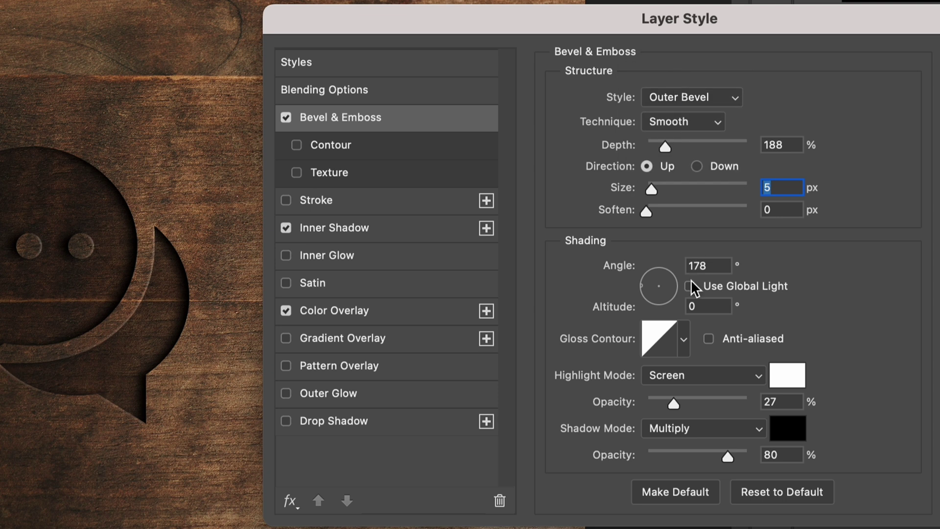
{"action": "left_click_drag", "start_coordinate": [679, 144], "coordinate": [708, 152]}
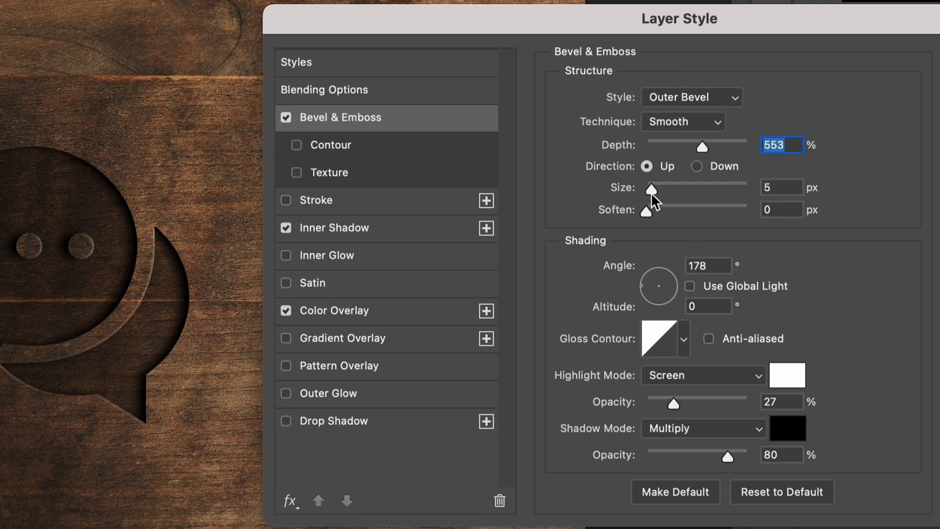
{"action": "left_click_drag", "start_coordinate": [675, 404], "coordinate": [681, 405]}
{"action": "mouse_move", "coordinate": [728, 456]}
{"action": "left_mouse_down"}
{"action": "mouse_move", "coordinate": [720, 450]}
{"action": "mouse_move", "coordinate": [732, 455]}
{"action": "left_mouse_up"}
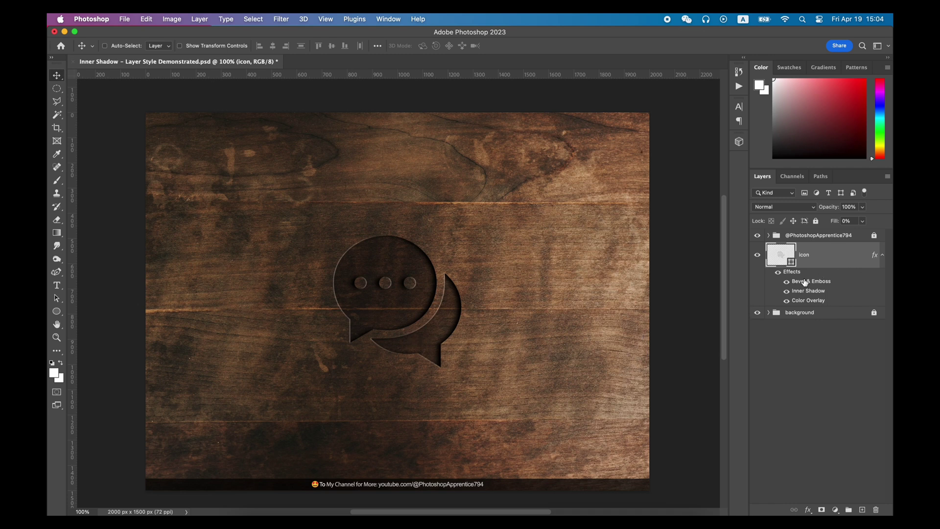
- Zoom the canvas to 200% centred on the carved chat-bubble icon
{"action": "key", "text": "z"}
{"action": "left_click", "coordinate": [430, 292]}
{"action": "key", "text": "z"}
{"action": "left_click", "coordinate": [430, 292]}
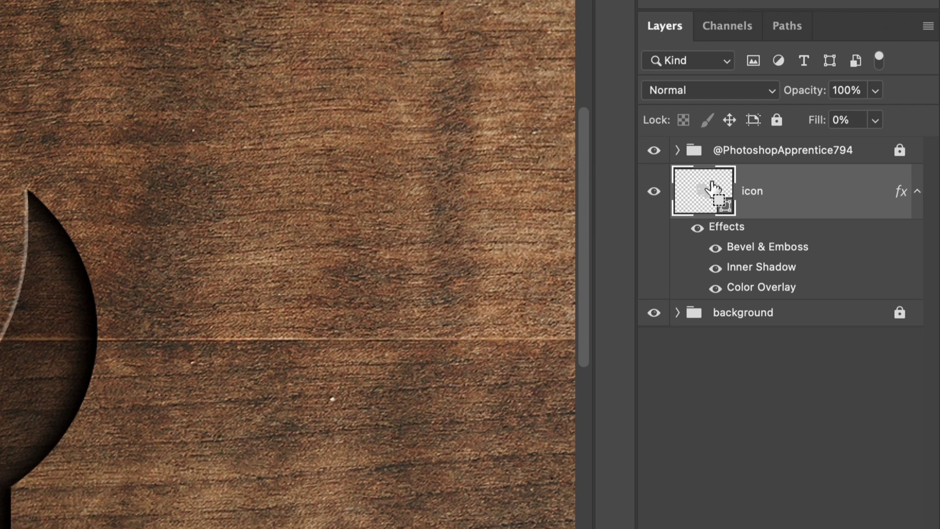
- Mask the icon layer from its own shape and apply Crystallize at cell size 6
{"action": "left_click", "coordinate": [784, 255], "text": "super"}
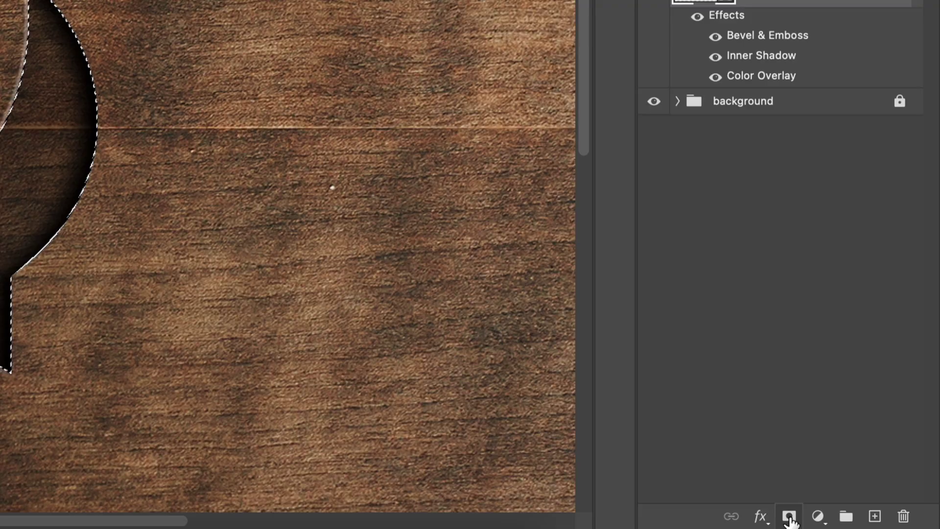
{"action": "left_click", "coordinate": [789, 516]}
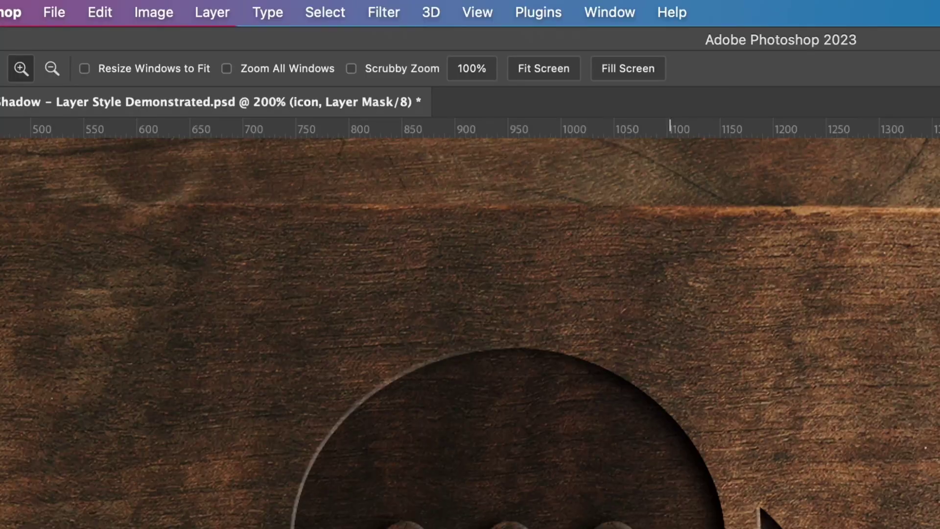
{"action": "left_click", "coordinate": [389, 13]}
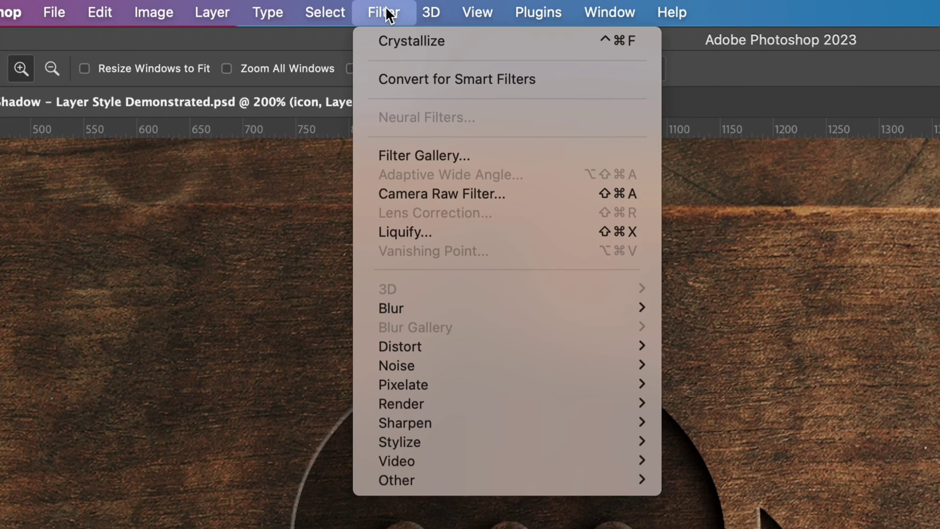
{"action": "mouse_move", "coordinate": [607, 389]}
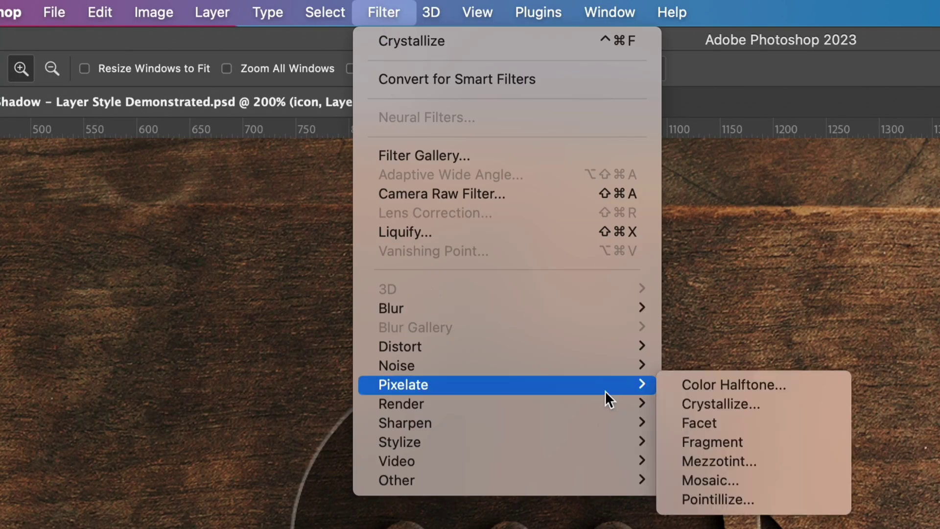
{"action": "left_click", "coordinate": [752, 406]}
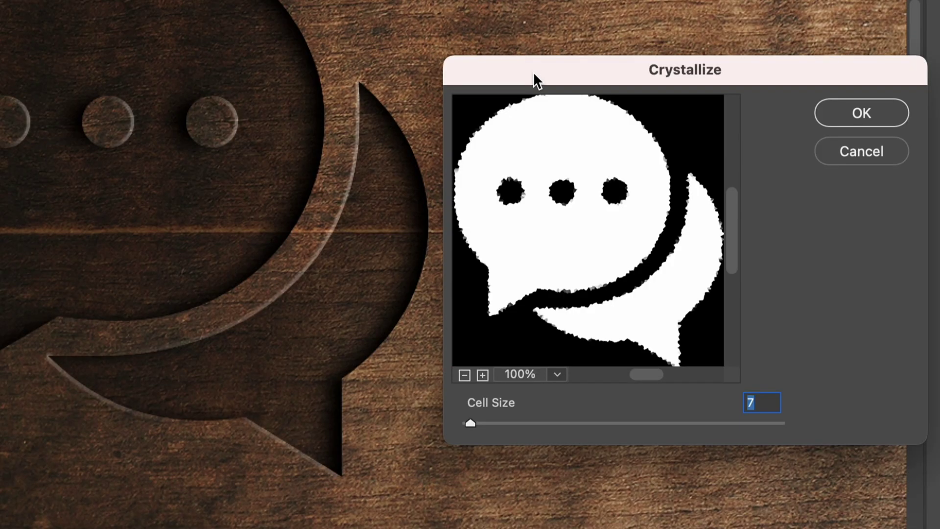
{"action": "left_click_drag", "start_coordinate": [533, 71], "coordinate": [409, 0]}
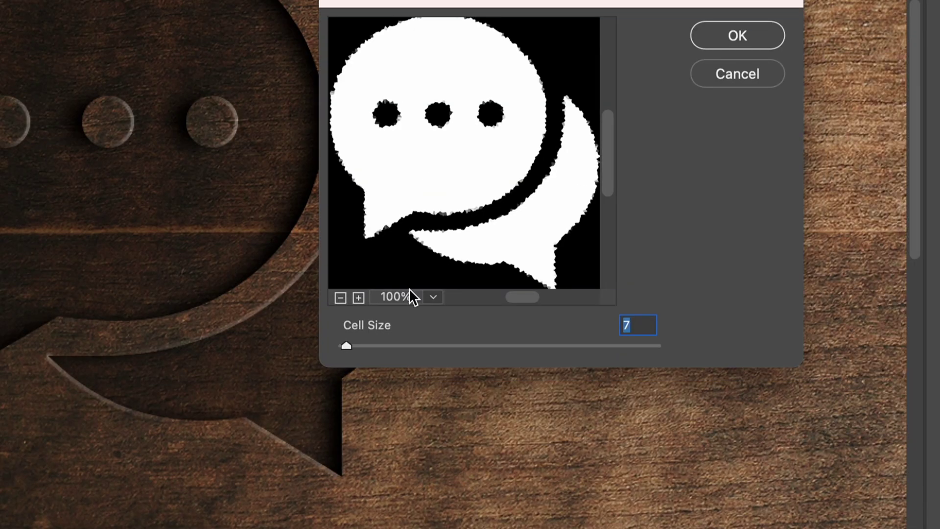
{"action": "mouse_move", "coordinate": [345, 343]}
{"action": "left_mouse_down"}
{"action": "mouse_move", "coordinate": [336, 347]}
{"action": "mouse_move", "coordinate": [346, 348]}
{"action": "left_mouse_up"}
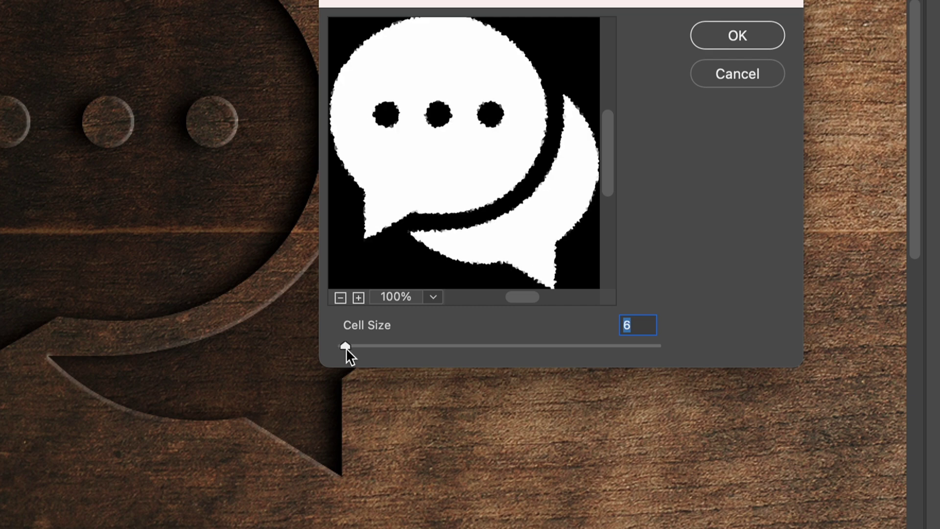
{"action": "left_click", "coordinate": [742, 37]}
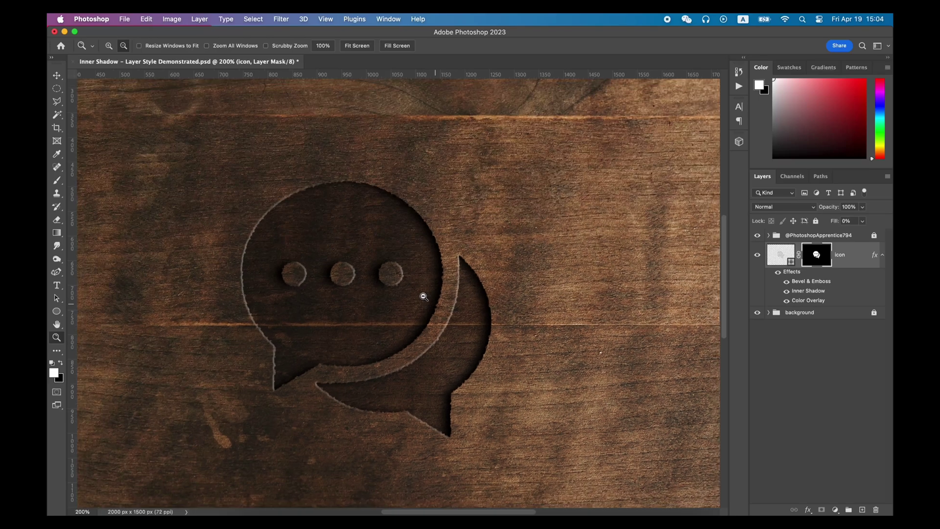
{"action": "key", "text": "ctrl+minus"}
{"action": "key", "text": "ctrl+minus"}
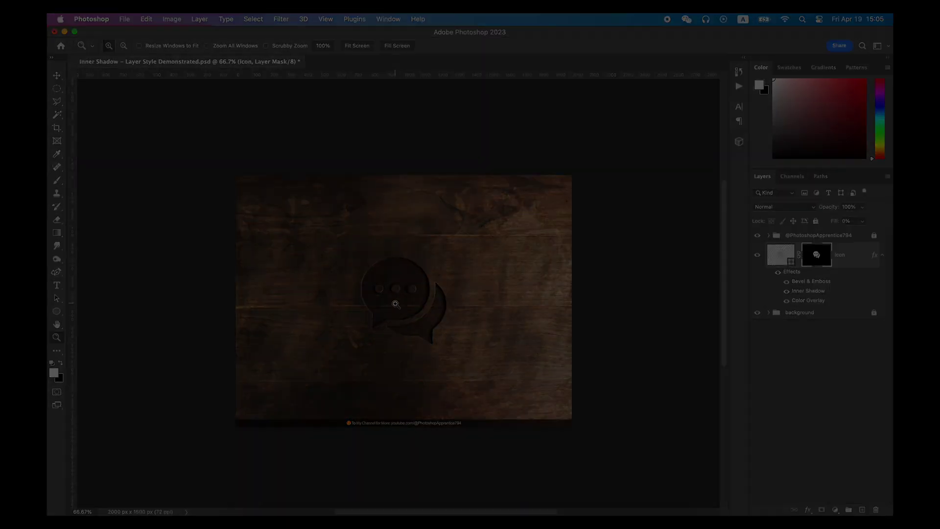
{"action": "key", "text": "z"}
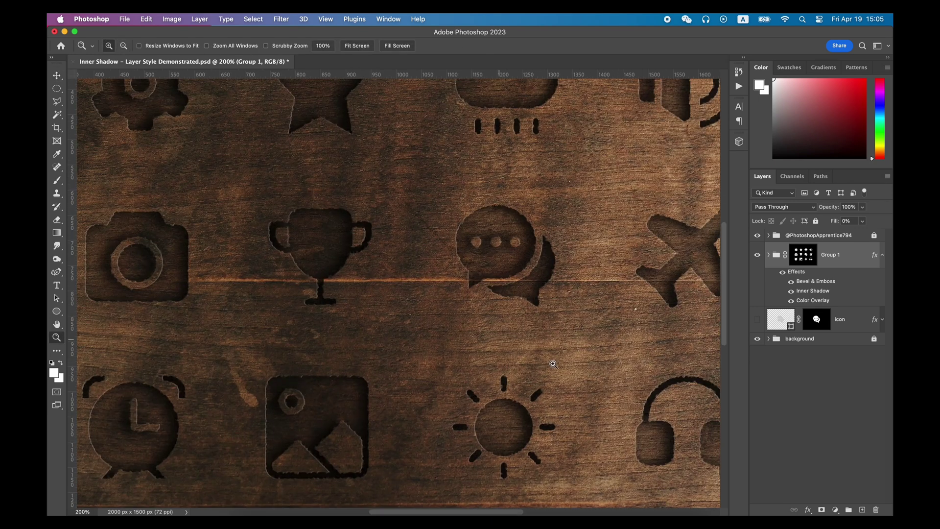
{"action": "key", "text": "v"}
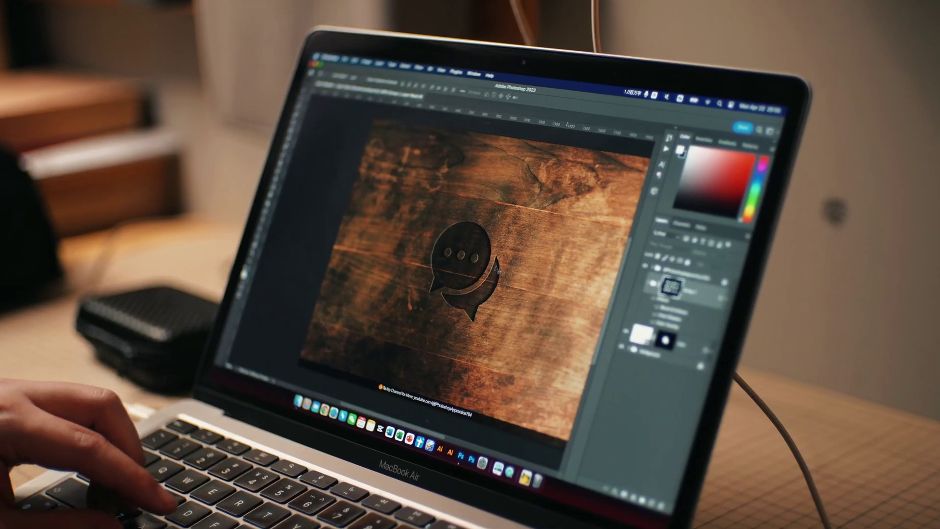
{"action": "key", "text": "super+0"}
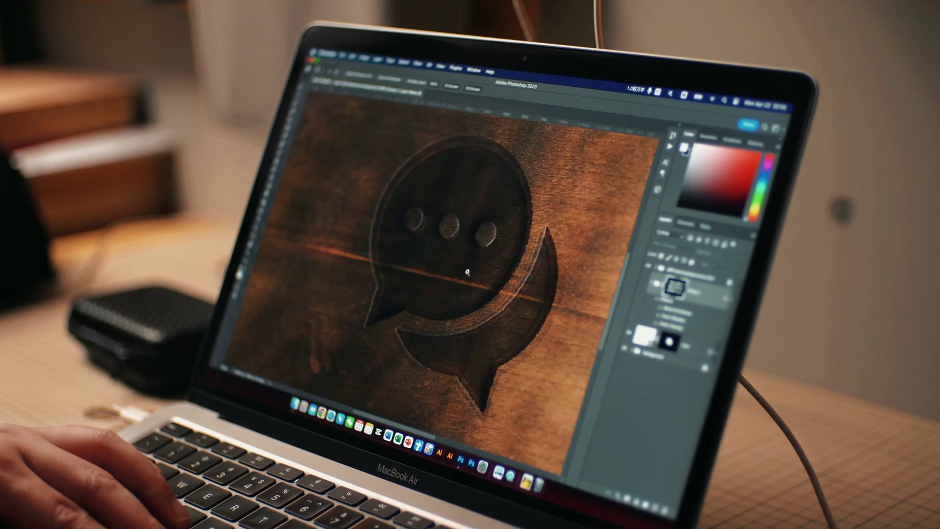